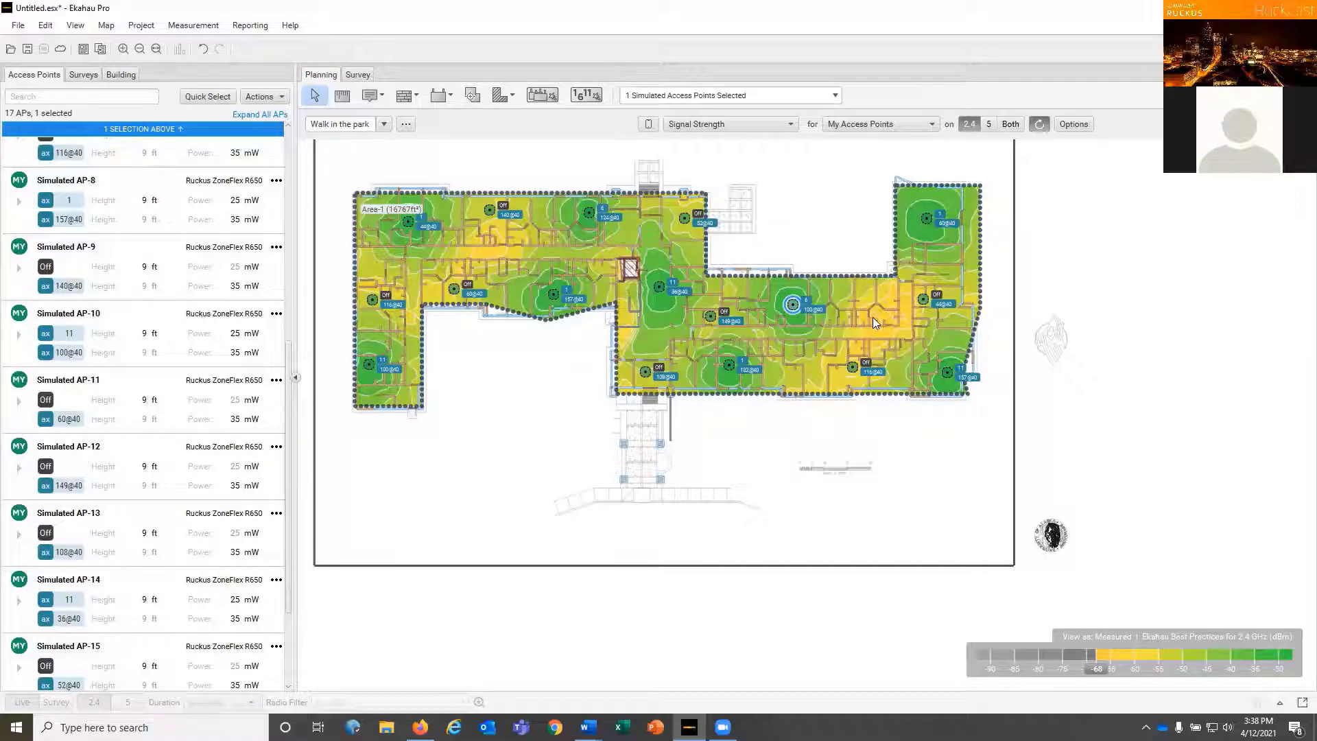
Select a wall, view its options and the current wall type's properties, then return to selection mode.
{"action": "mouse_move", "coordinate": [874, 318]}
{"action": "left_click", "coordinate": [855, 289]}
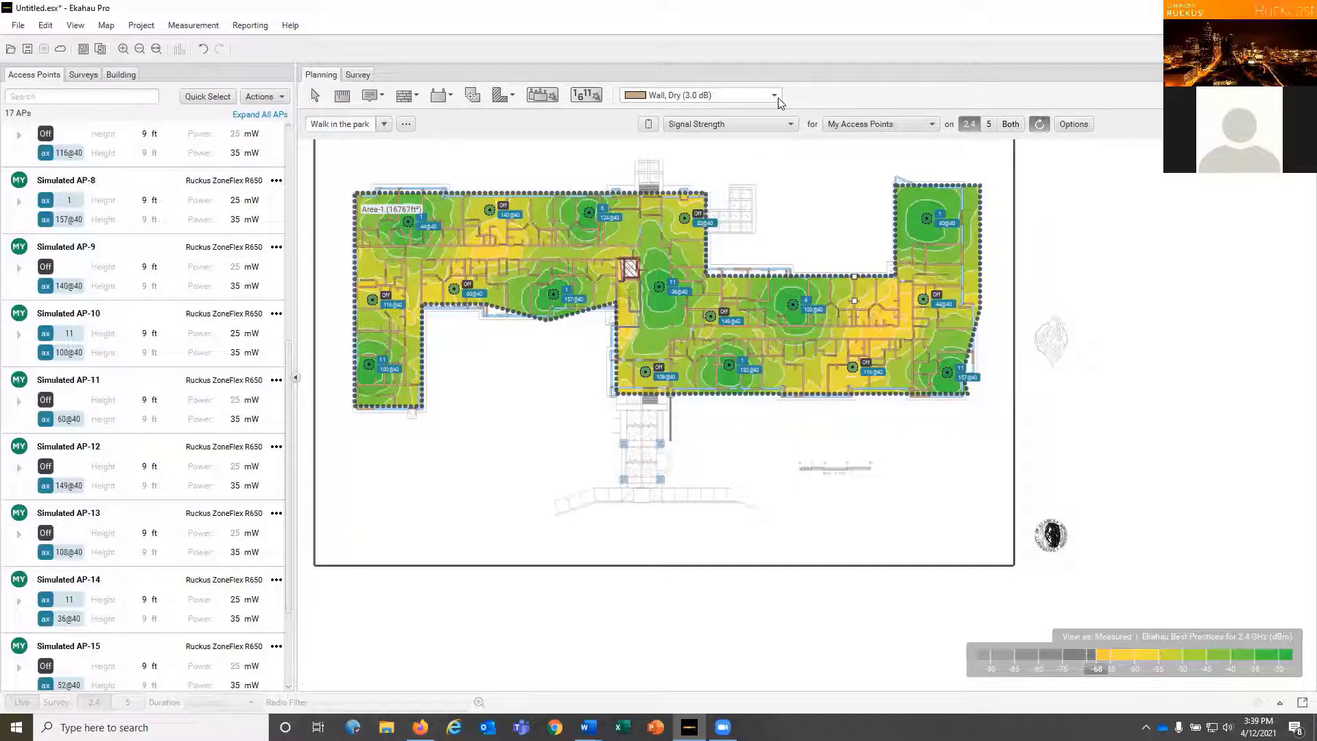
{"action": "right_click", "coordinate": [856, 295]}
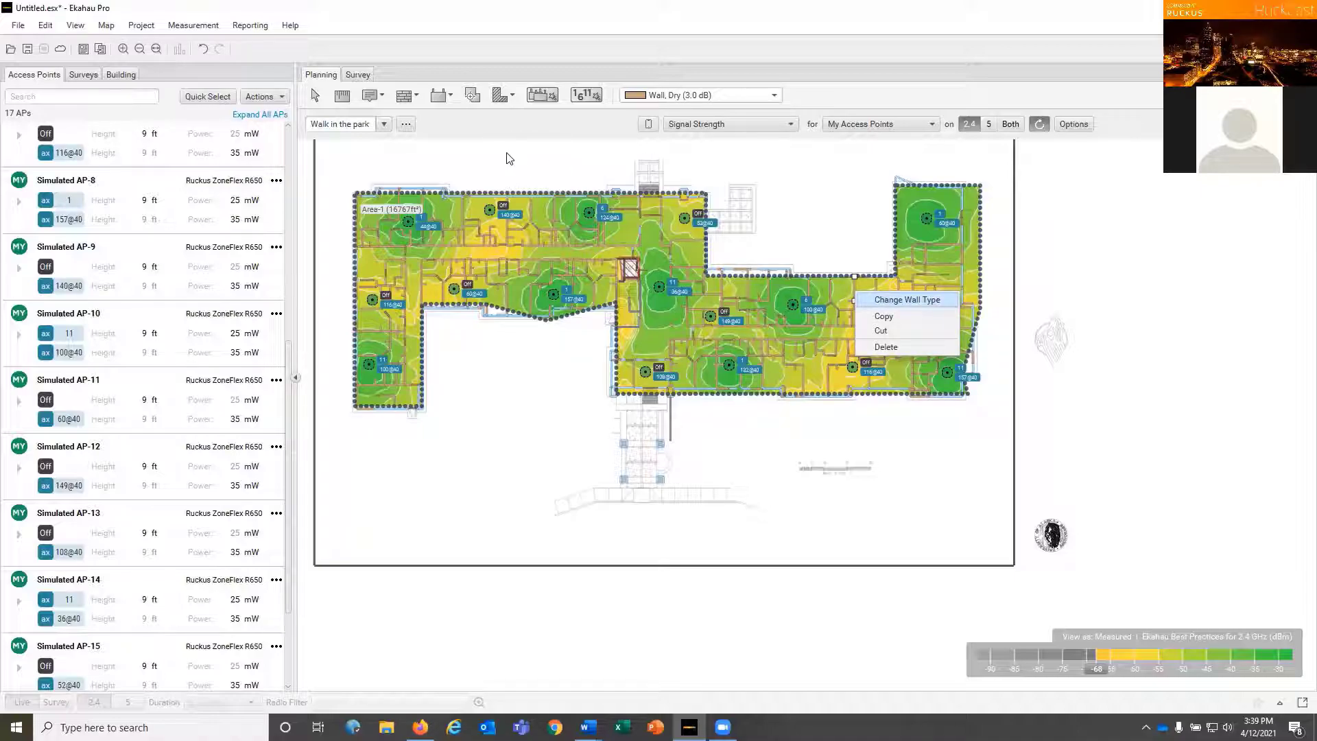
{"action": "left_click", "coordinate": [404, 96]}
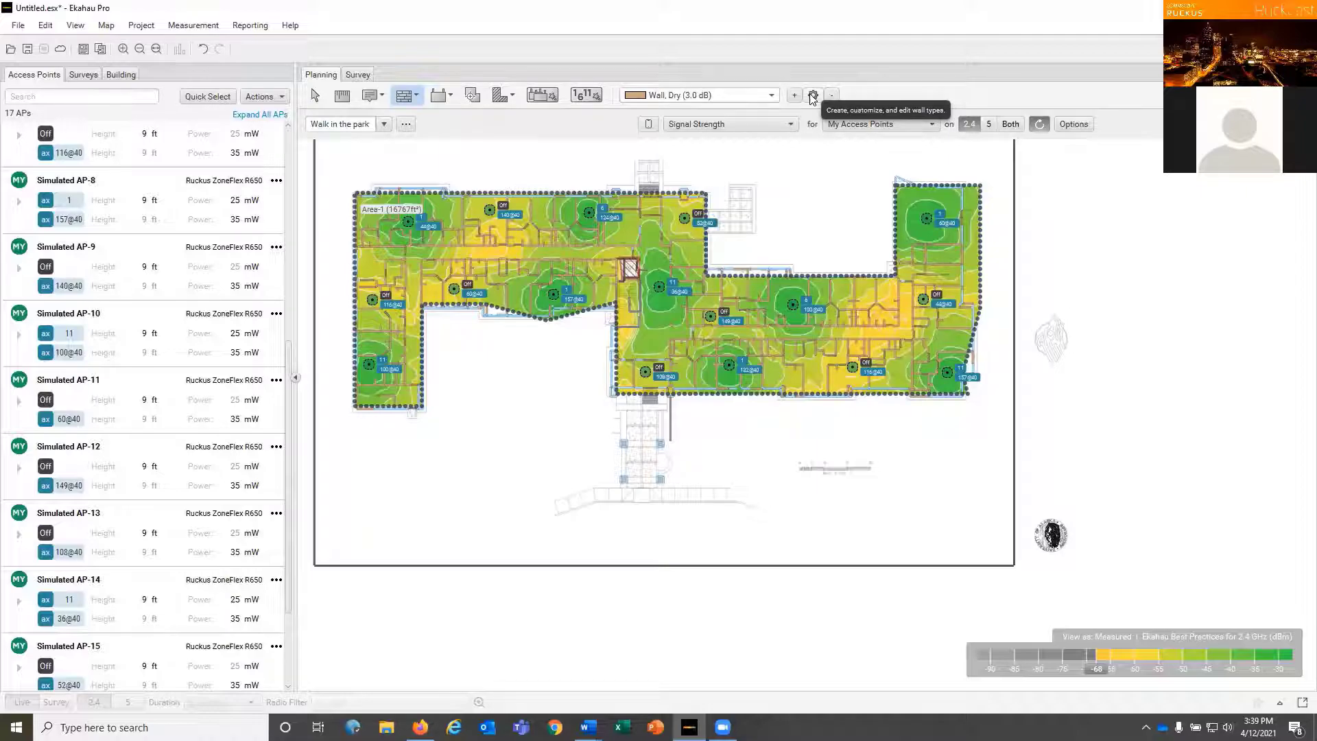
{"action": "left_click", "coordinate": [813, 96]}
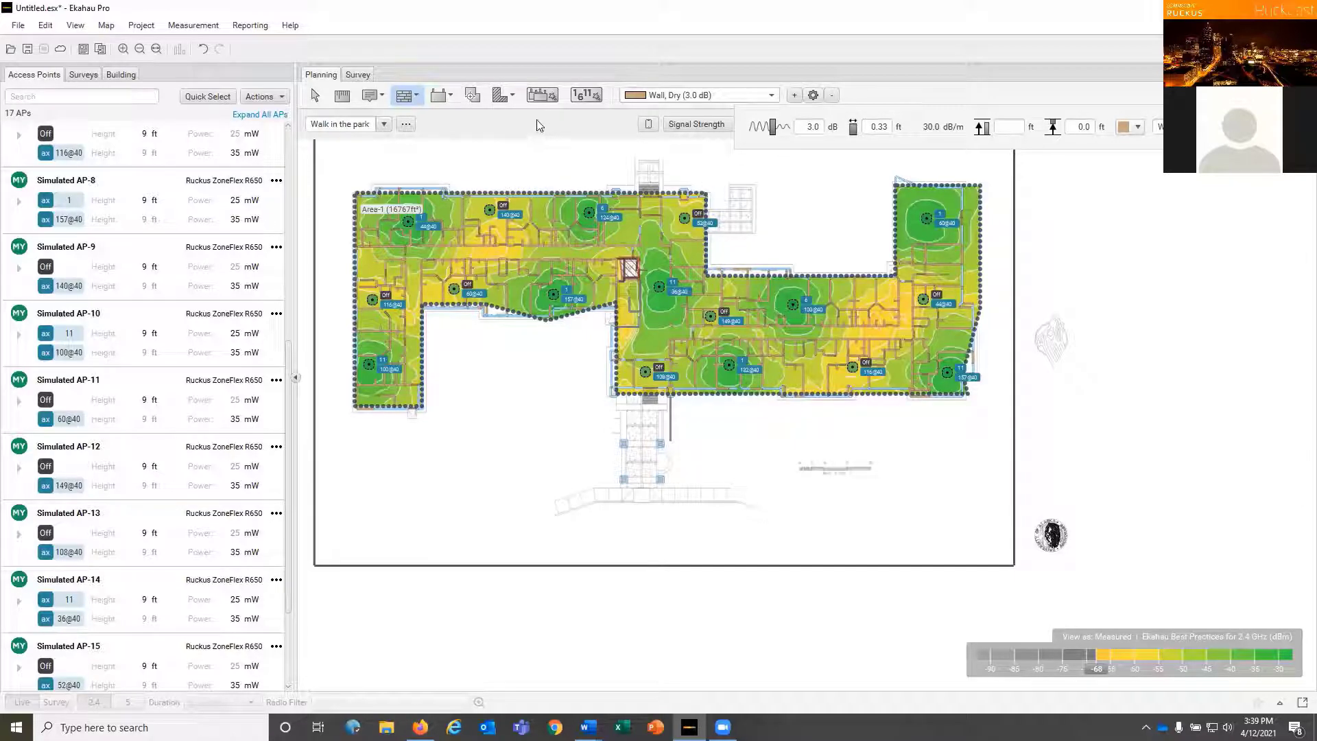
{"action": "key", "text": "Escape"}
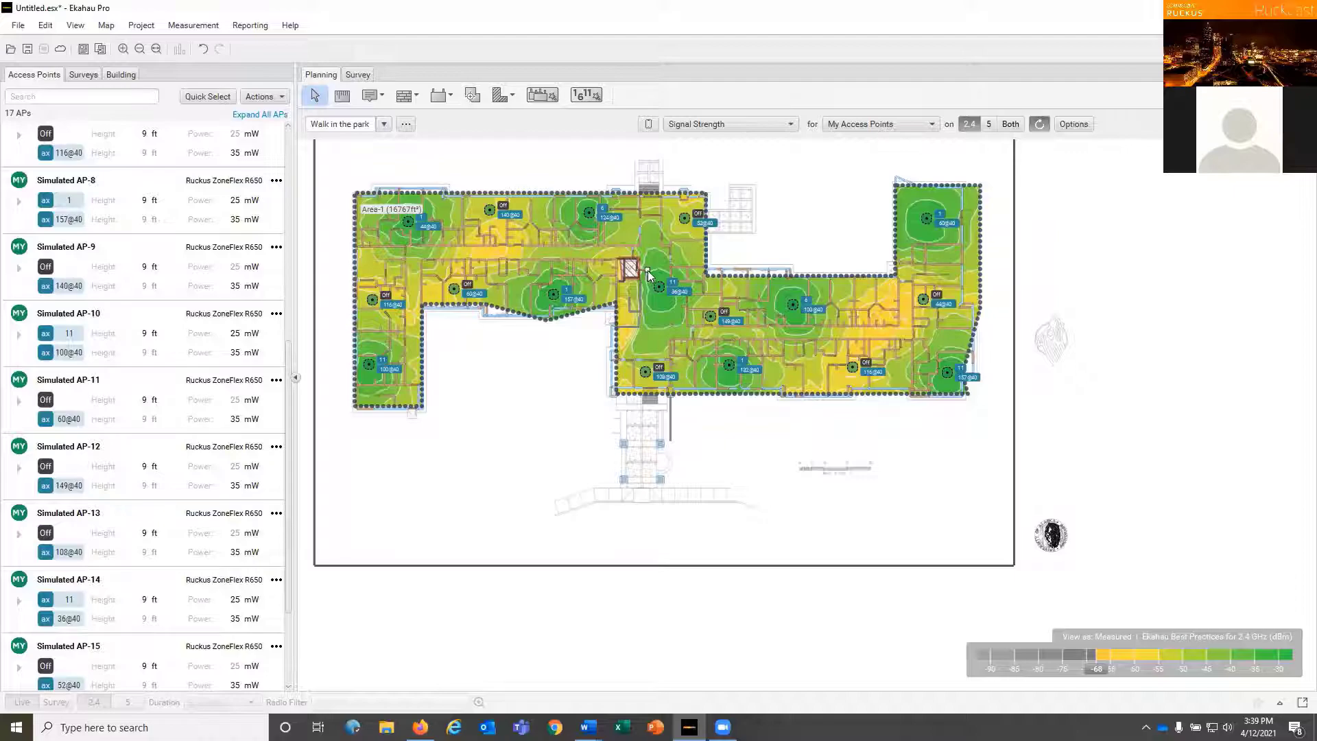
Select walls beside the hatched stairwell and corridor, then zoom in on that area.
{"action": "left_click", "coordinate": [671, 353]}
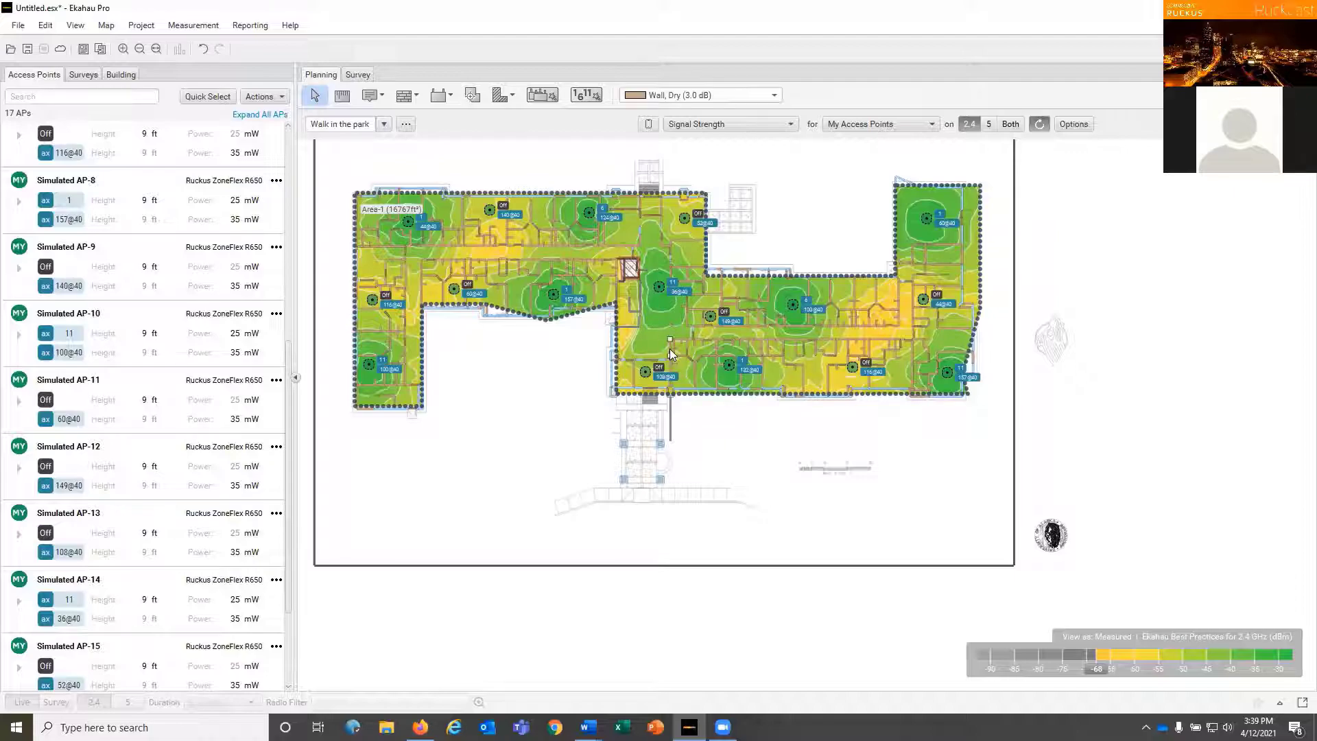
{"action": "left_click", "coordinate": [647, 270]}
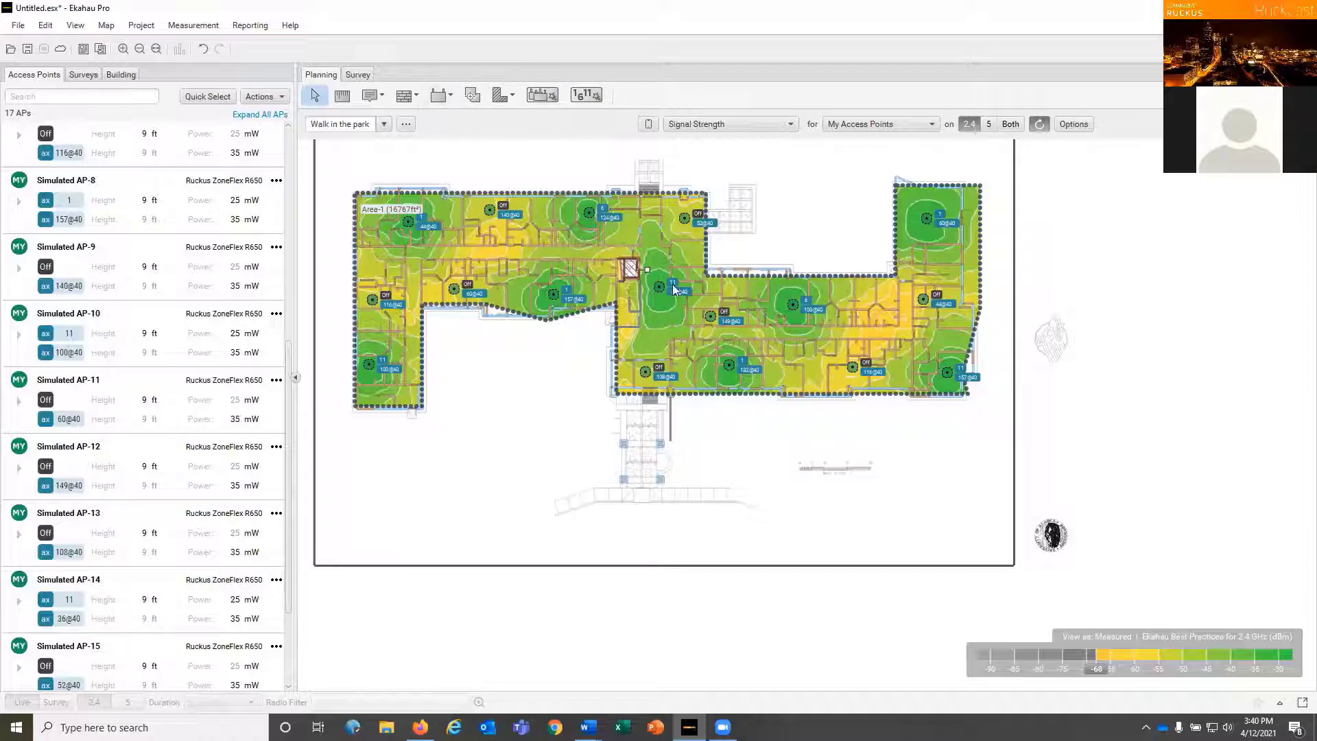
{"action": "left_click", "coordinate": [669, 351]}
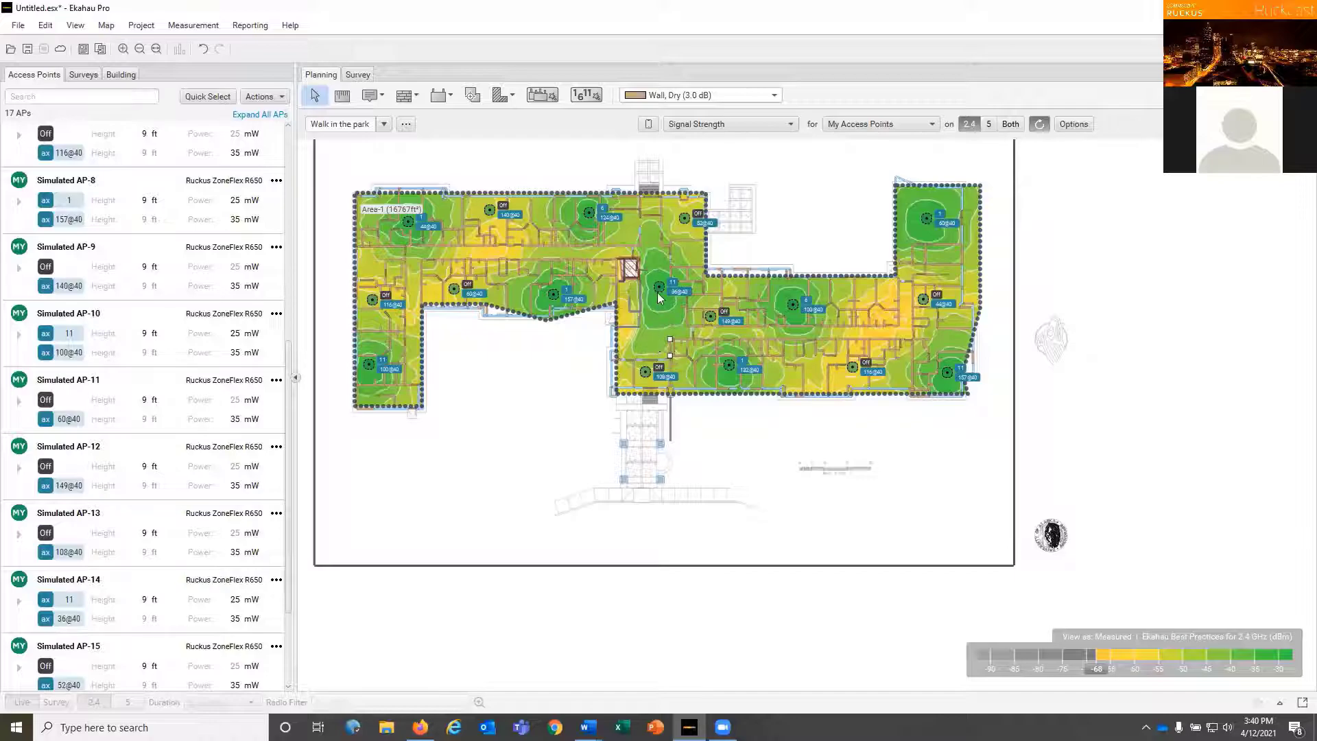
{"action": "left_click", "coordinate": [532, 211]}
{"action": "scroll", "coordinate": [583, 226], "scroll_direction": "up", "scroll_amount": 3}
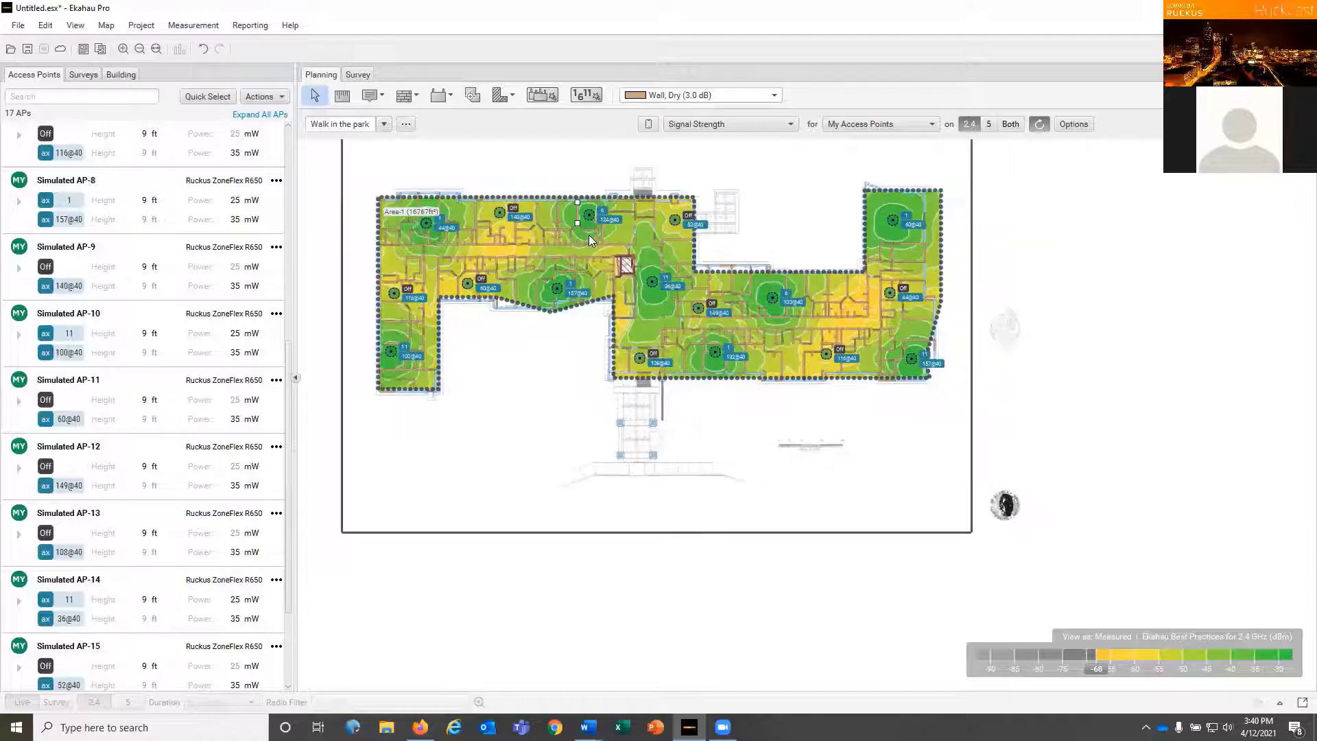
{"action": "scroll", "coordinate": [602, 205], "scroll_direction": "up", "scroll_amount": 3}
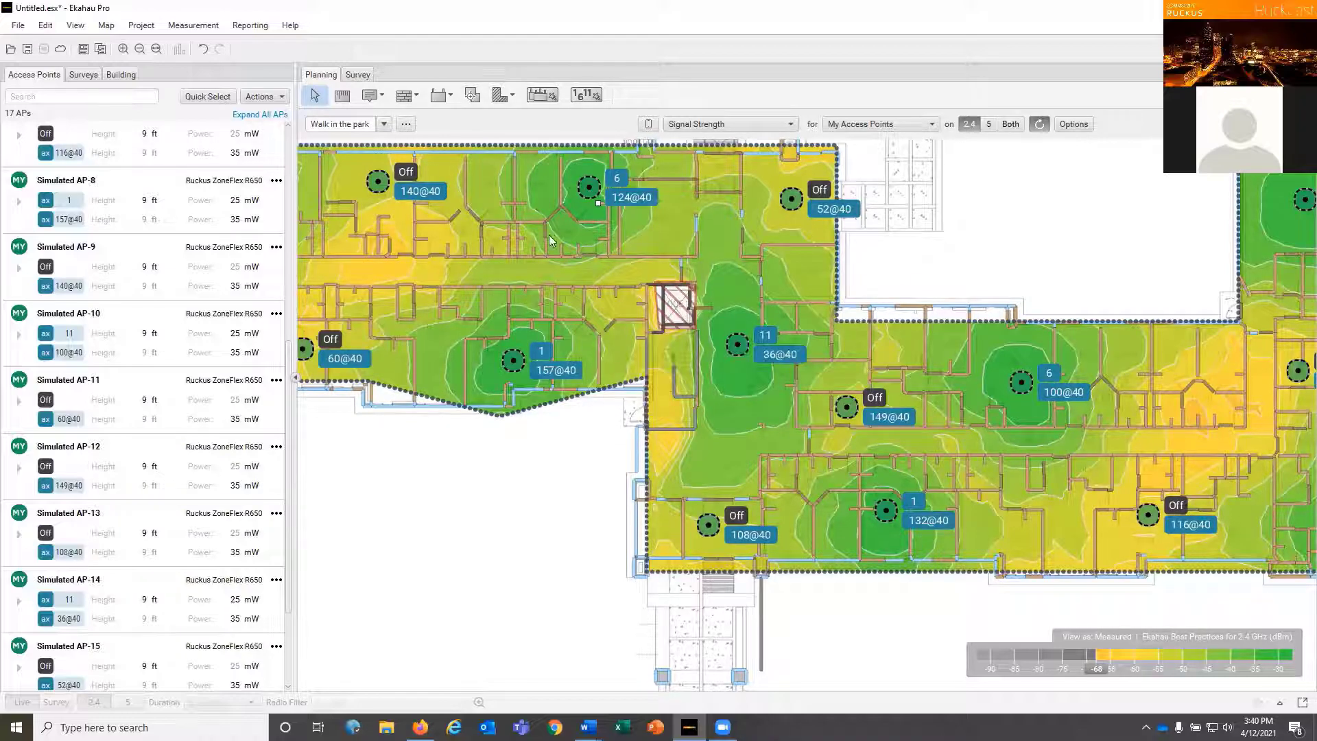
Copy the Wall, Dry type to create Wall, Dry(Copy) and enter 8 as its height.
{"action": "left_click", "coordinate": [405, 96]}
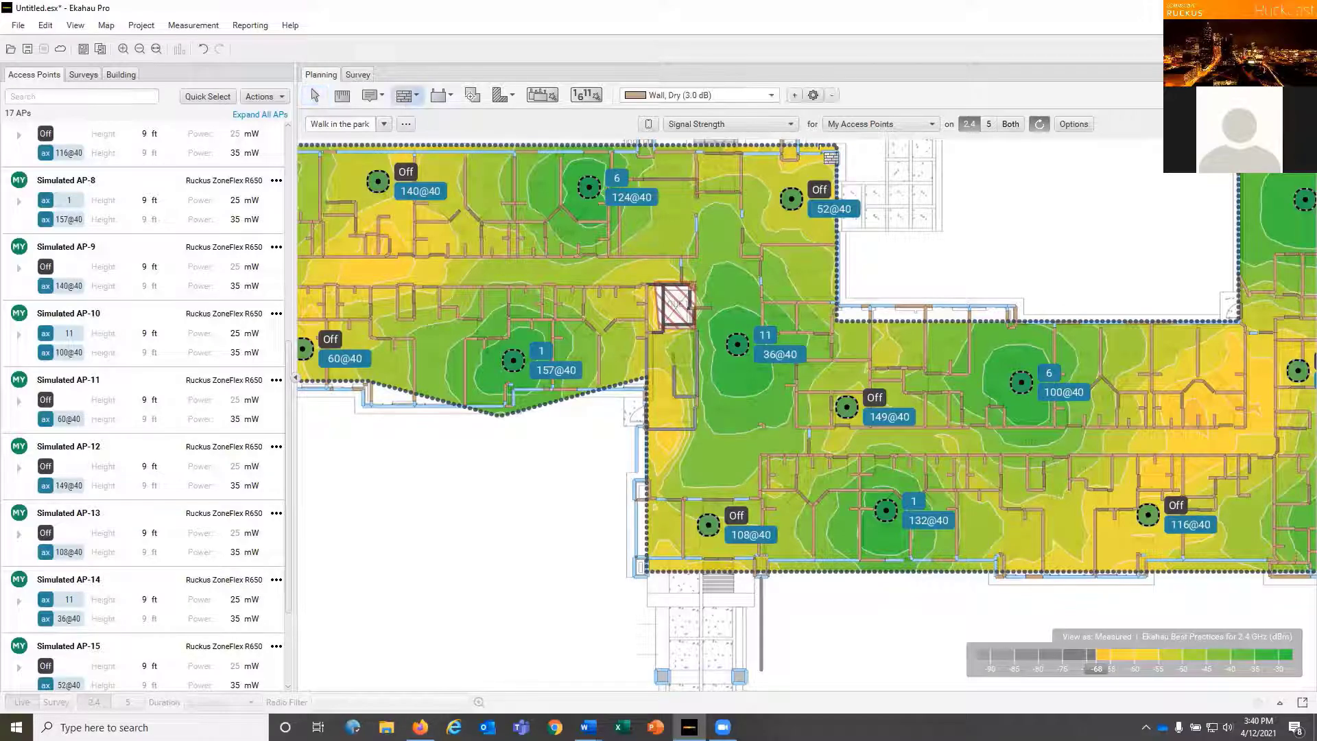
{"action": "left_click", "coordinate": [794, 96]}
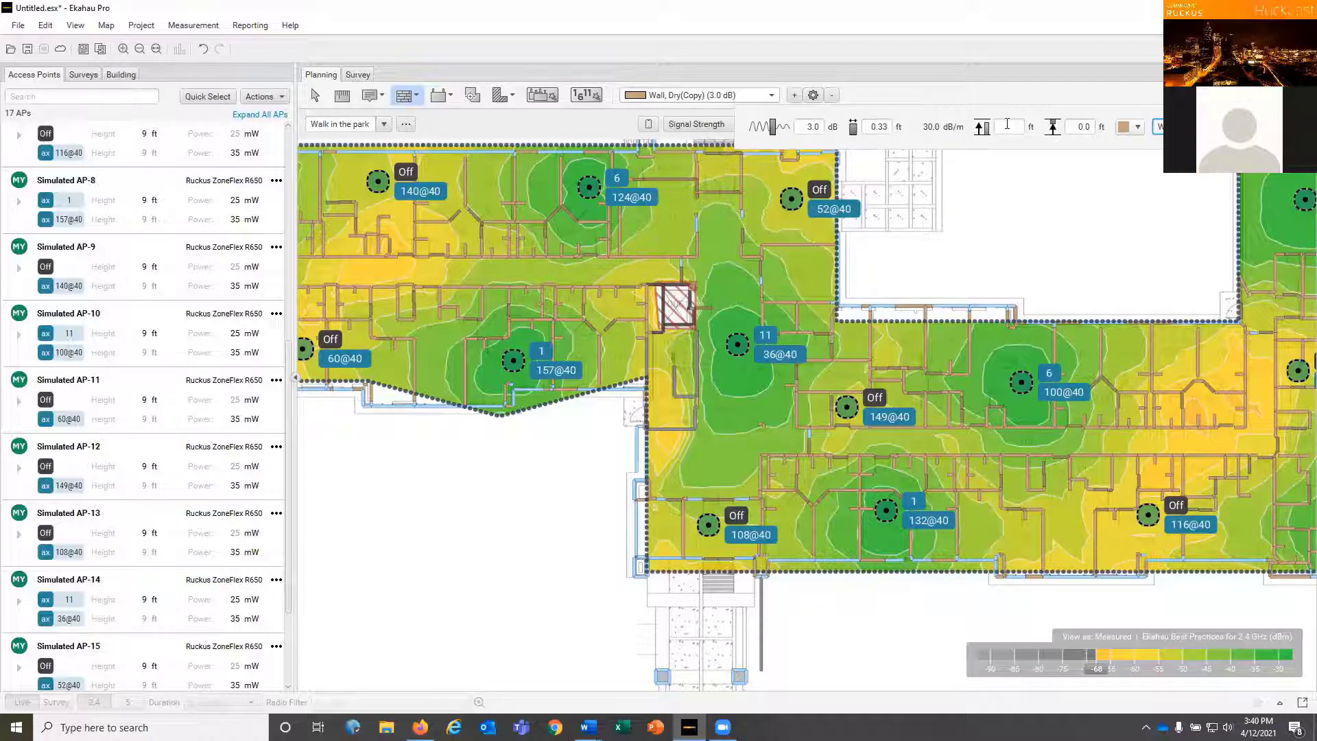
{"action": "left_click", "coordinate": [1008, 124]}
{"action": "type", "text": "3"}
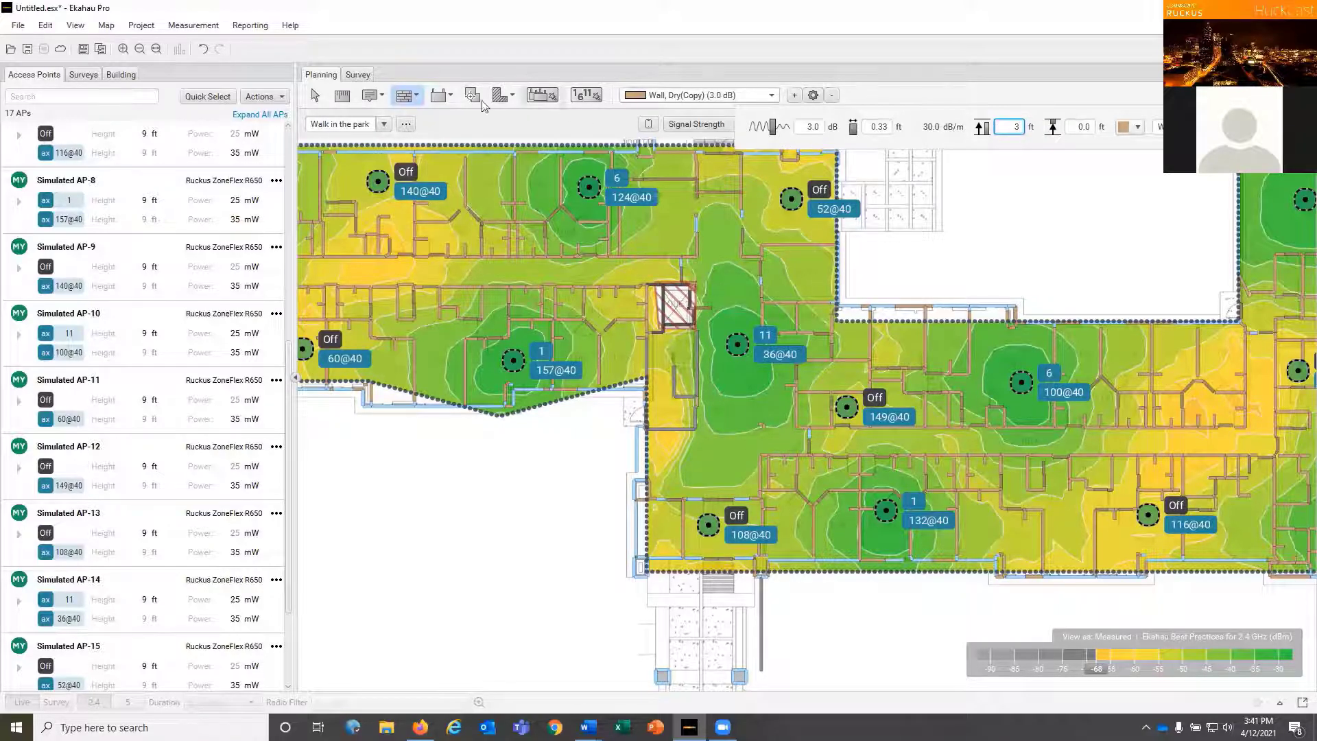
{"action": "key", "text": "BackSpace"}
{"action": "left_click", "coordinate": [1074, 122]}
{"action": "type", "text": "1."}
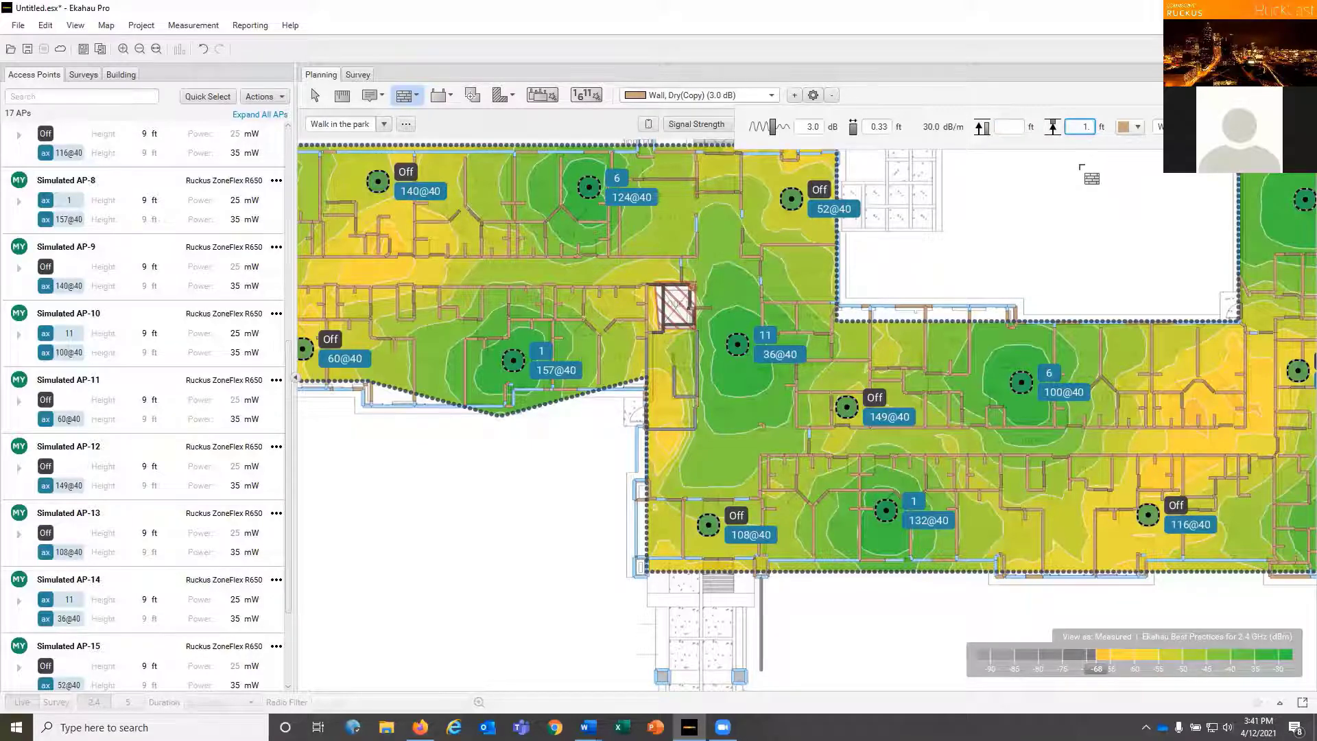
{"action": "type", "text": "2"}
{"action": "key", "text": "BackSpace"}
{"action": "key", "text": "BackSpace"}
{"action": "key", "text": "BackSpace"}
{"action": "type", "text": "8"}
Commit the 8 ft height and change the copied wall's thickness from 0.33 to 0.3 ft.
{"action": "left_click", "coordinate": [881, 127]}
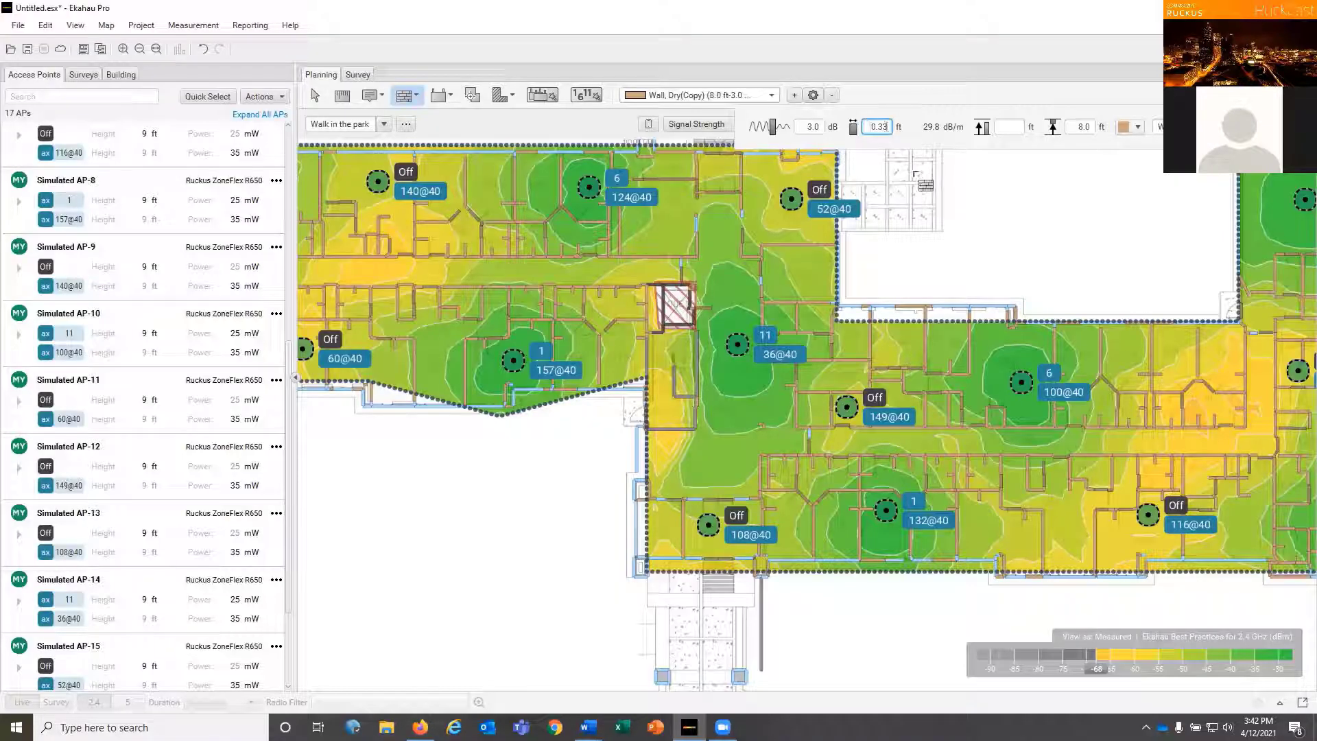
{"action": "key", "text": "BackSpace"}
{"action": "key", "text": "BackSpace"}
{"action": "type", "text": "5"}
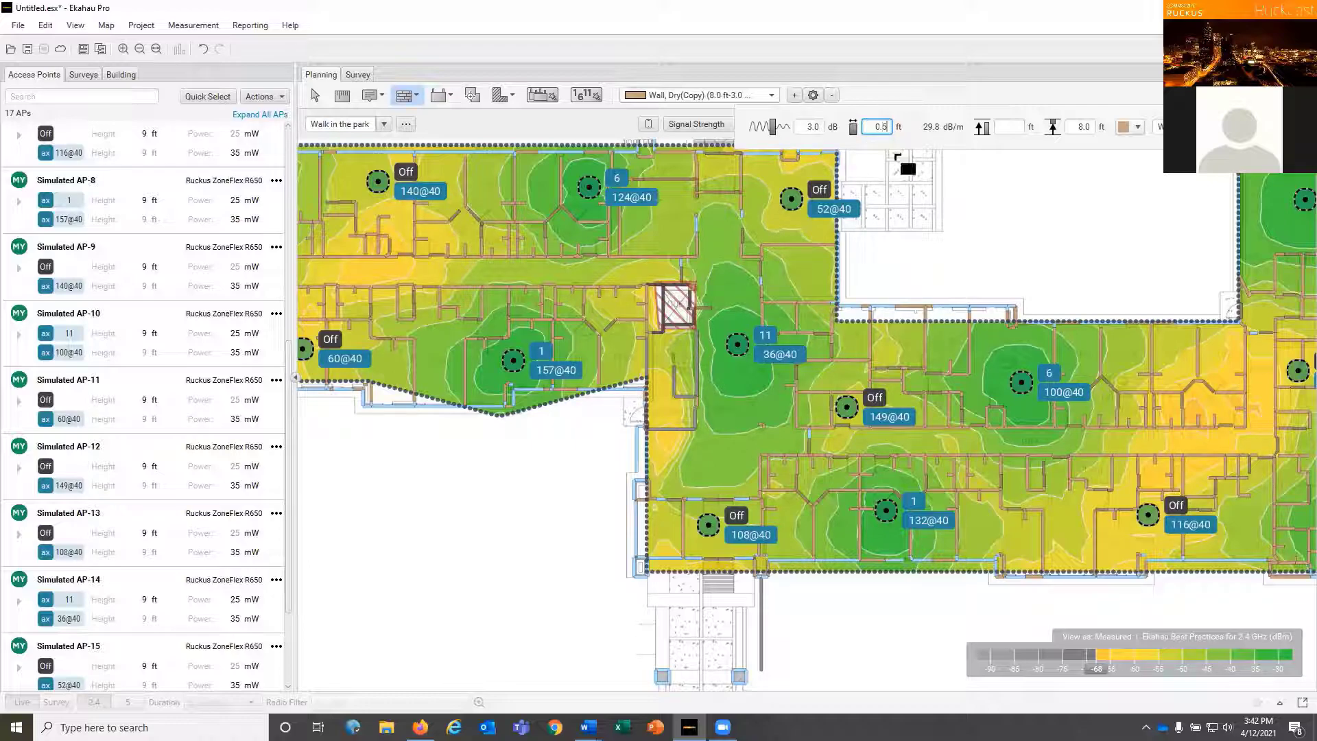
{"action": "type", "text": "3"}
Make Cubicle (1.0 dB) the active wall type and enter a height of 2.
{"action": "left_click", "coordinate": [771, 96]}
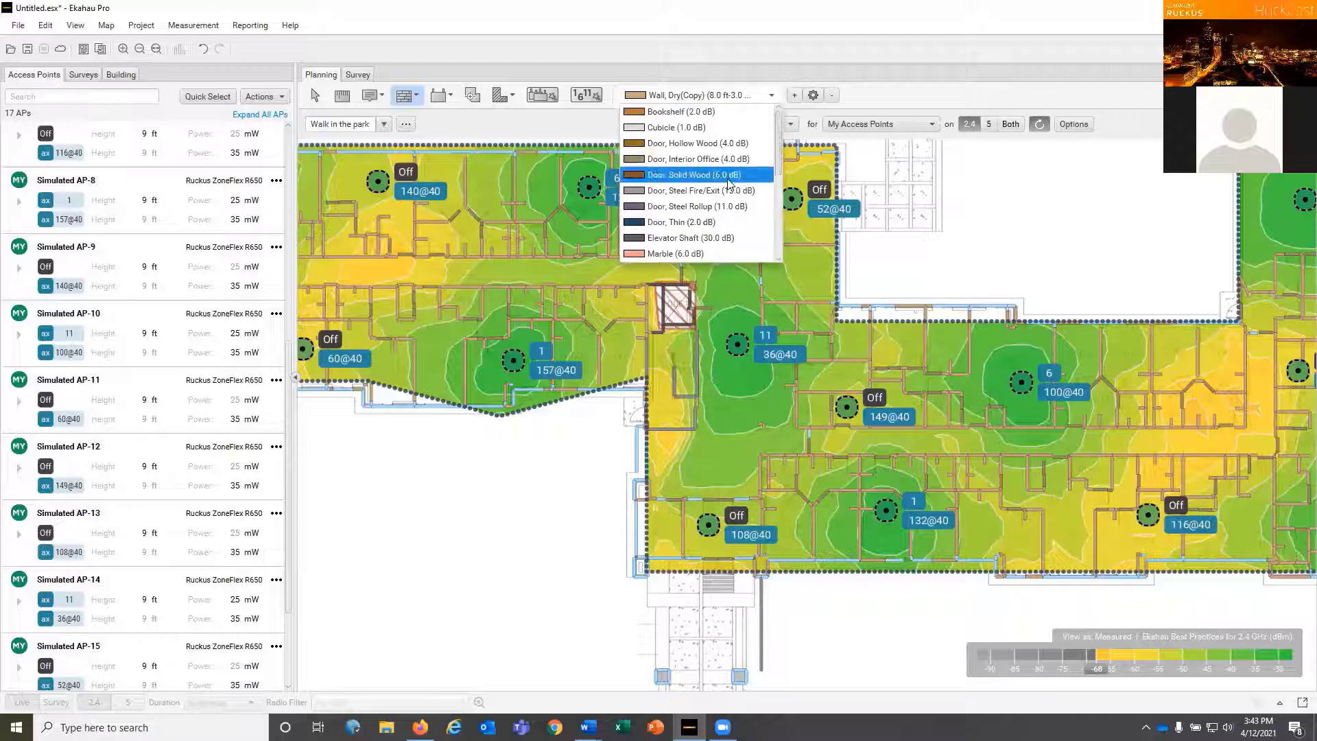
{"action": "left_click", "coordinate": [676, 128]}
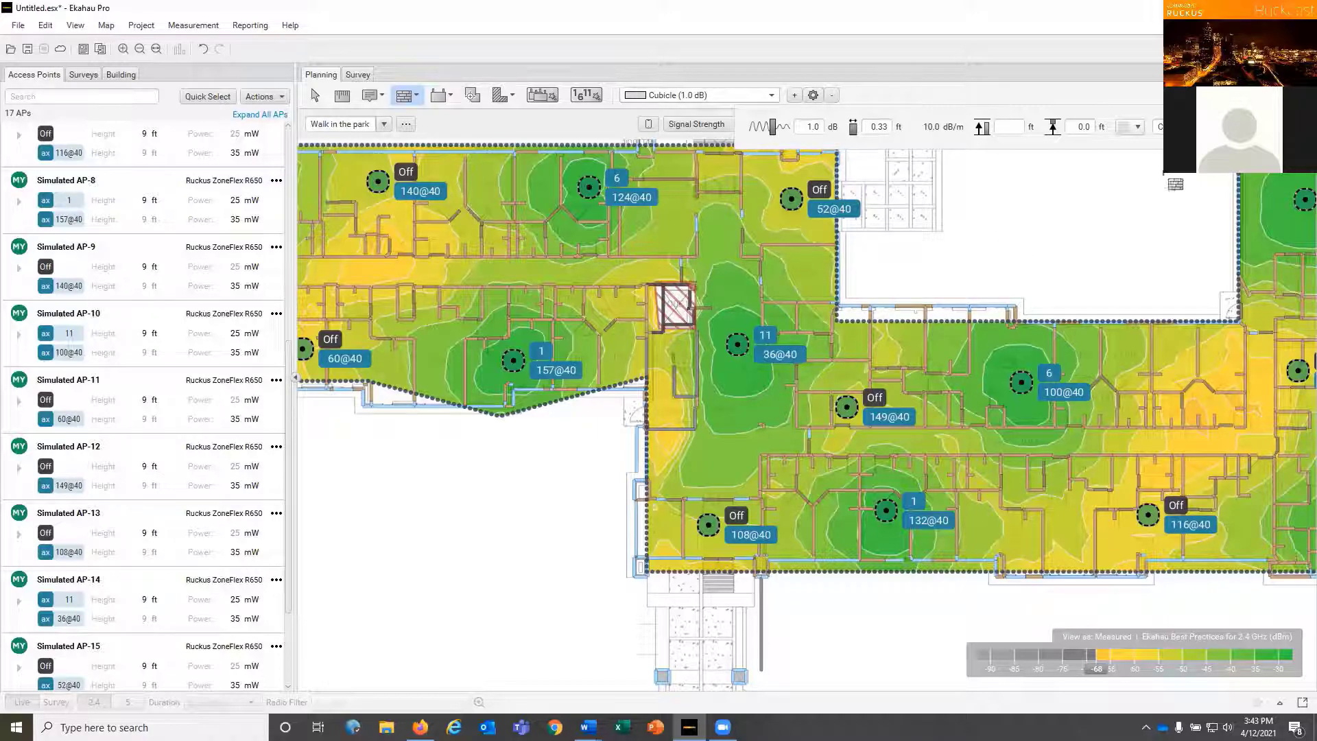
{"action": "left_click", "coordinate": [1006, 125]}
{"action": "type", "text": "2"}
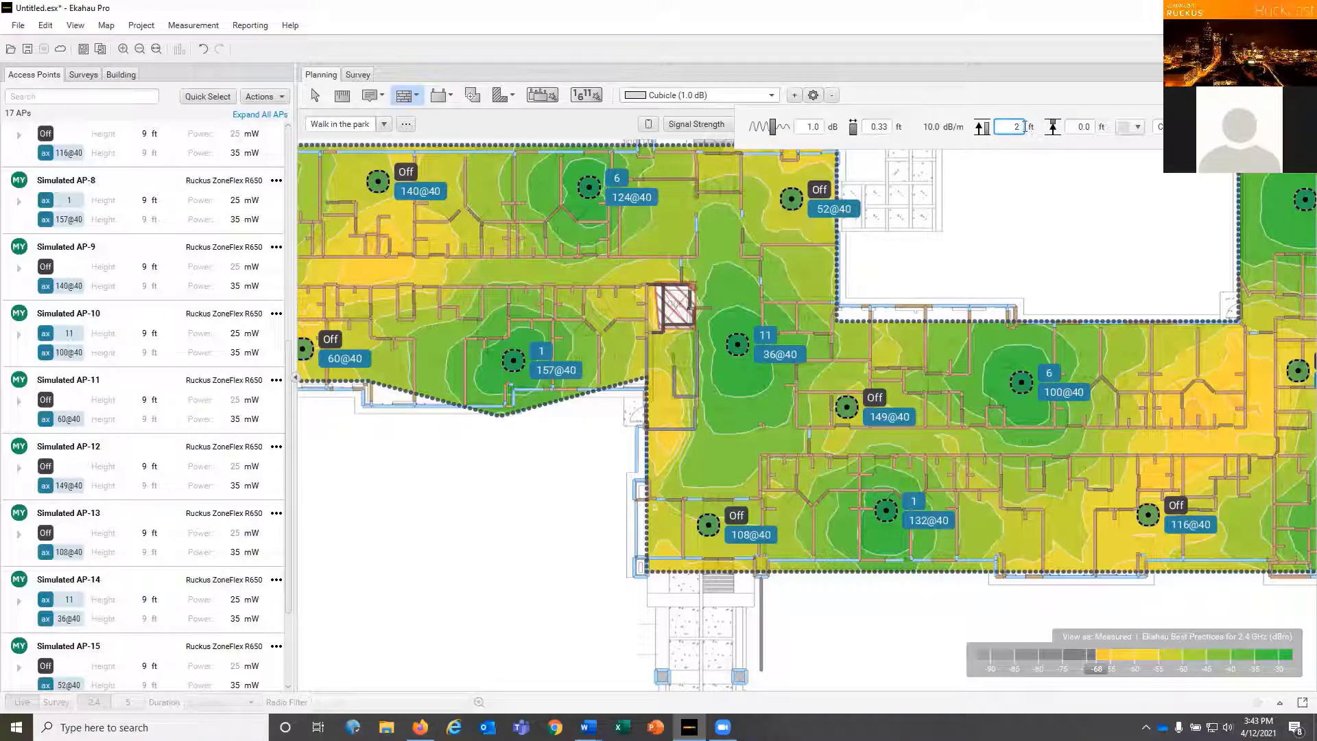